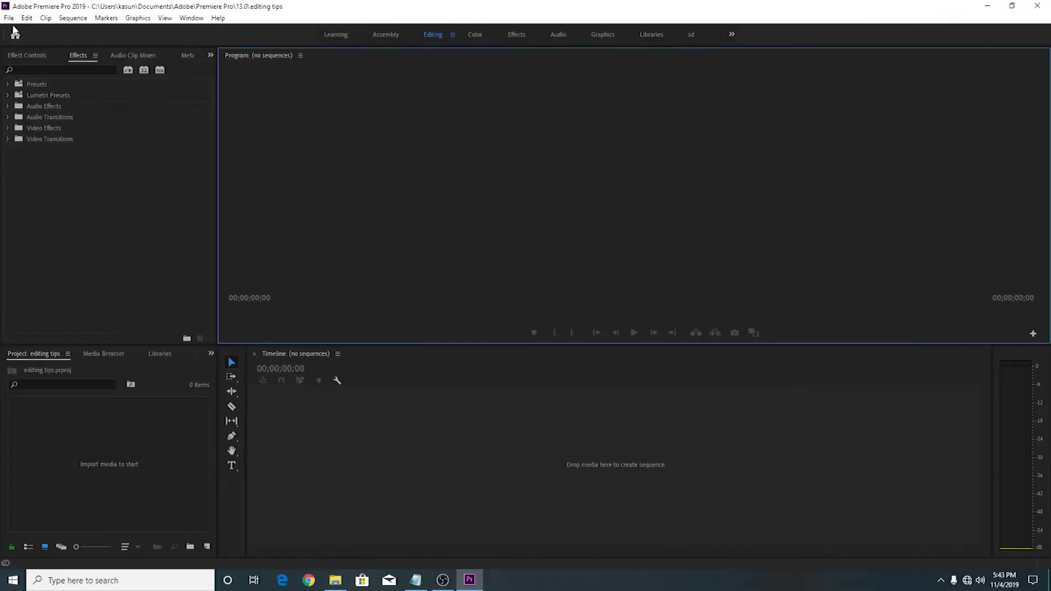
# Step: Start a new project from the File menu, then cancel the setup without creating one
pyautogui.click(8, 17)
pyautogui.moveTo(20, 31)
pyautogui.click(208, 30)
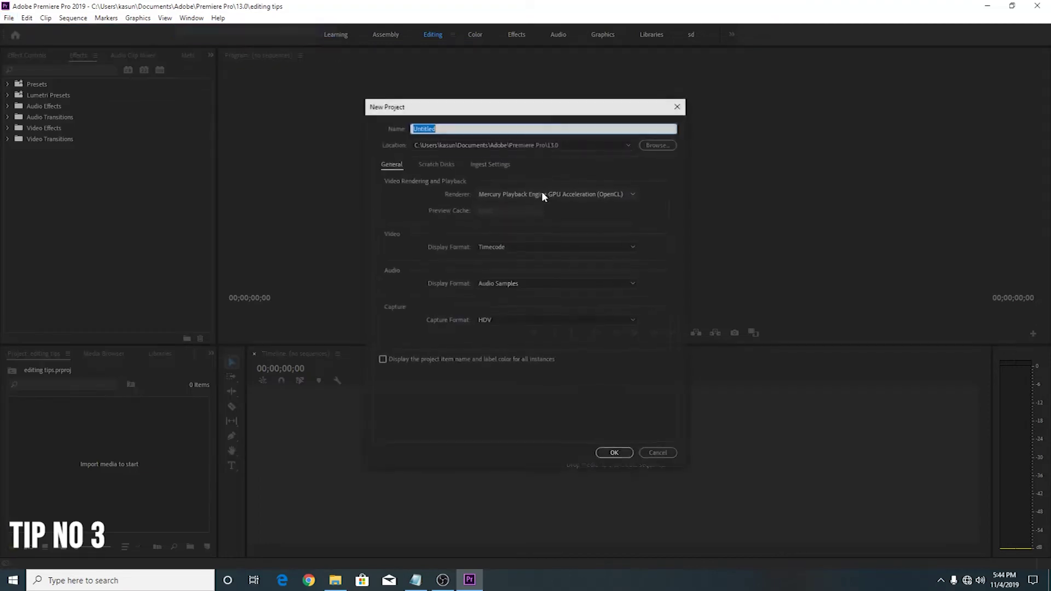
pyautogui.click(656, 454)
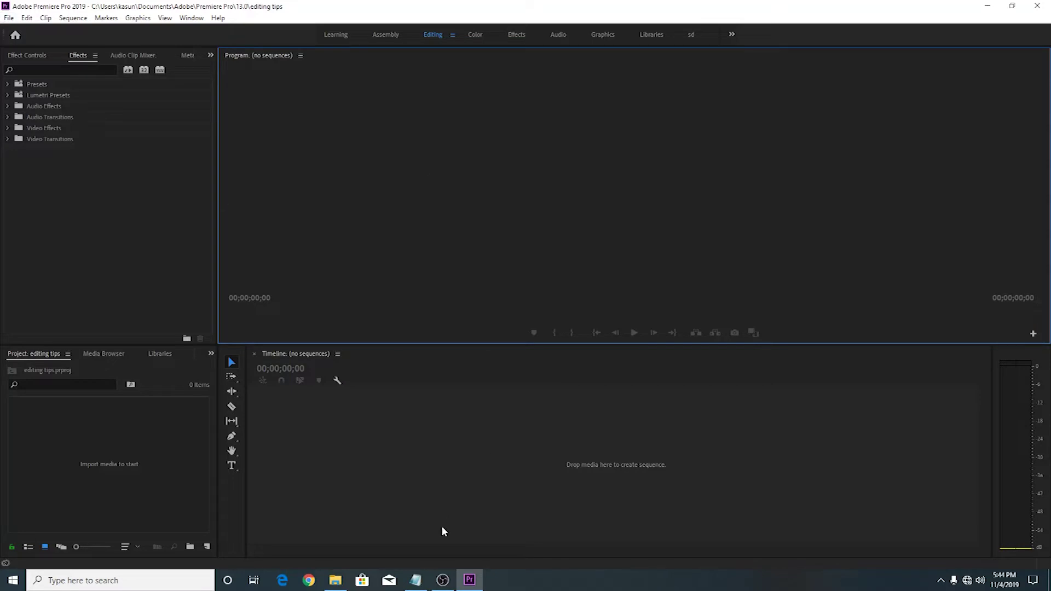
# Step: Create a trial sequence by dropping MVI_0483 from the MI Band folder onto the empty timeline
pyautogui.click(342, 585)
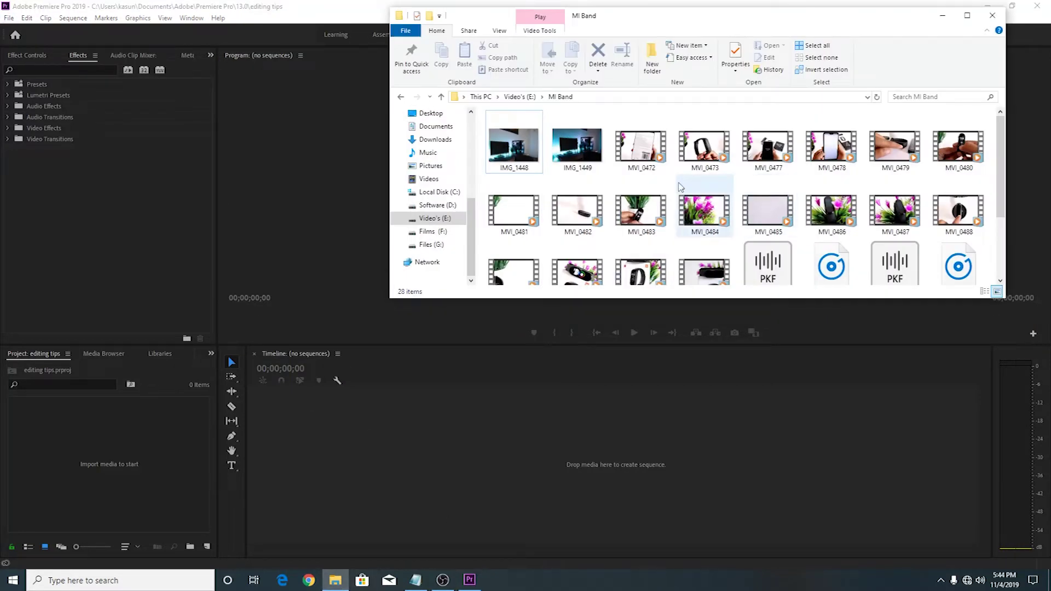
pyautogui.click(651, 213)
pyautogui.moveTo(650, 213); pyautogui.dragTo(310, 480)
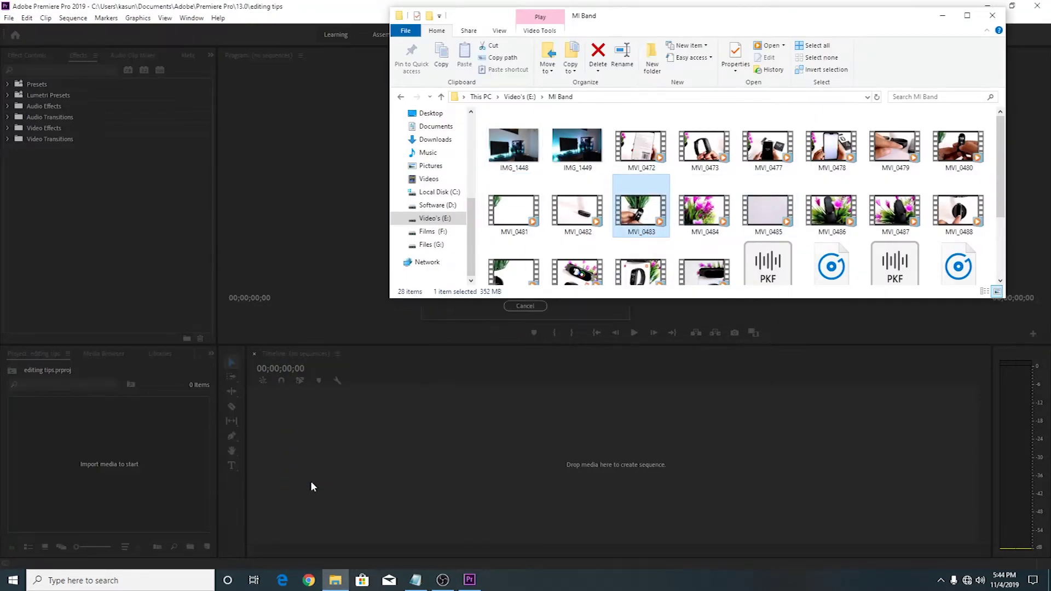
pyautogui.click(943, 16)
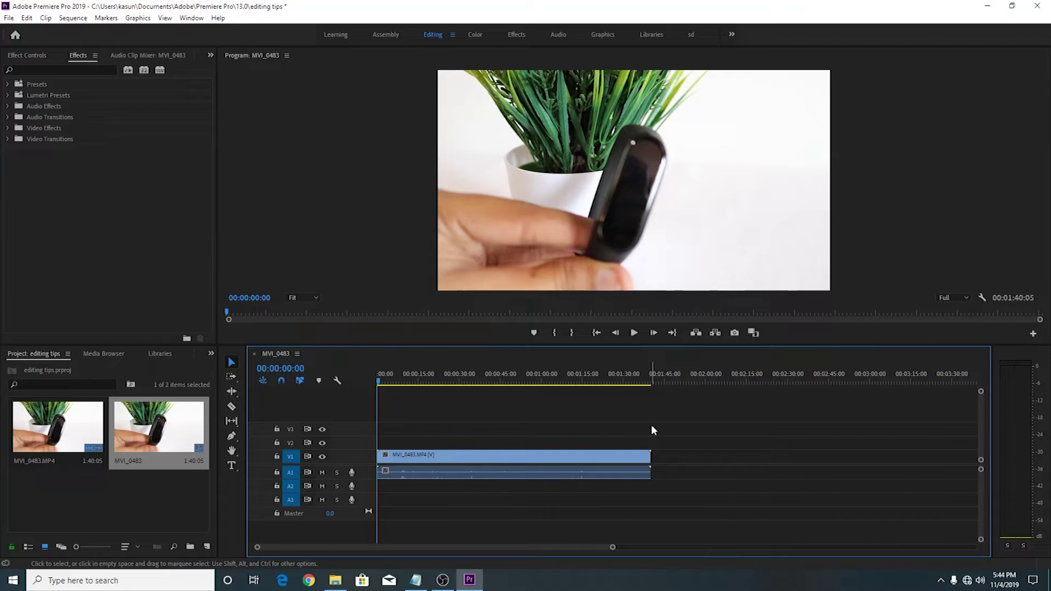
# Step: Delete the MVI_0483 clip from the timeline, then remove it and its sequence from the project
pyautogui.click(615, 459)
pyautogui.press('Delete')
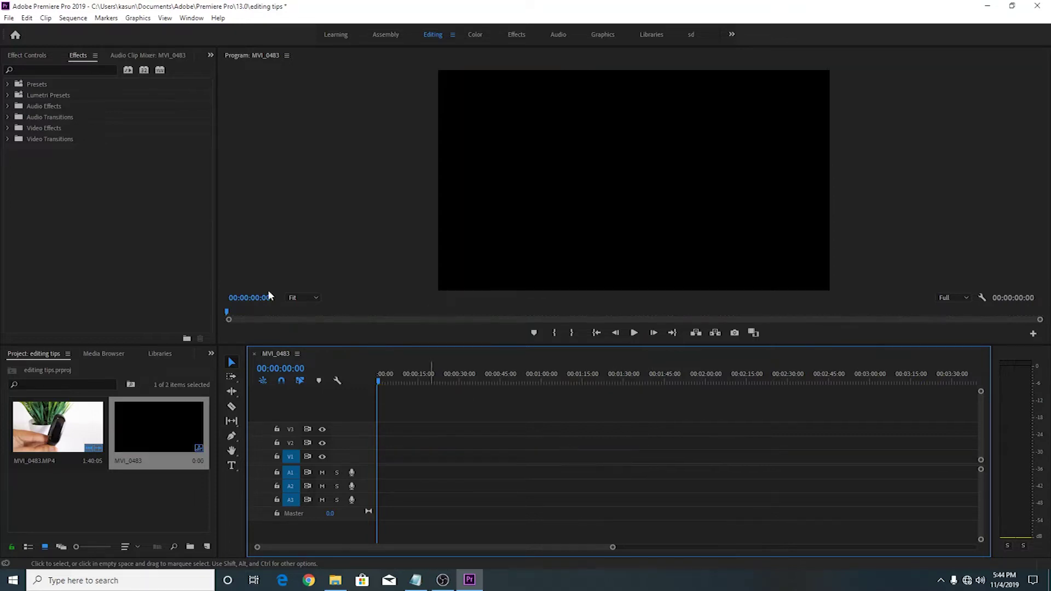
pyautogui.click(57, 424)
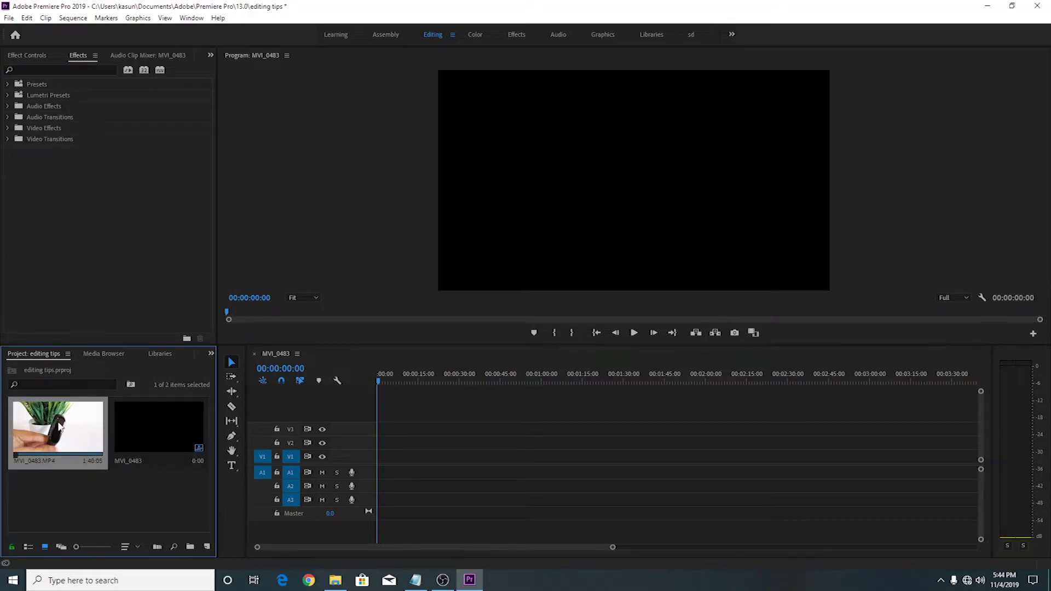
pyautogui.press('Delete')
pyautogui.press('Delete')
pyautogui.click(9, 18)
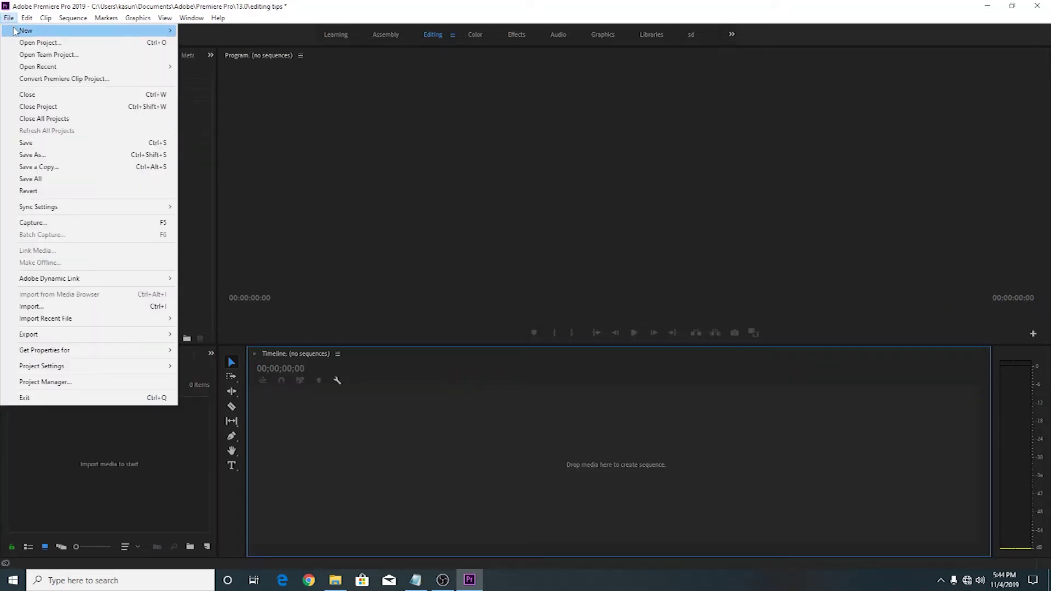
# Step: Create Sequence 02 from the HDV 1080p30 preset via File > New > Sequence
pyautogui.moveTo(22, 31)
pyautogui.click(266, 56)
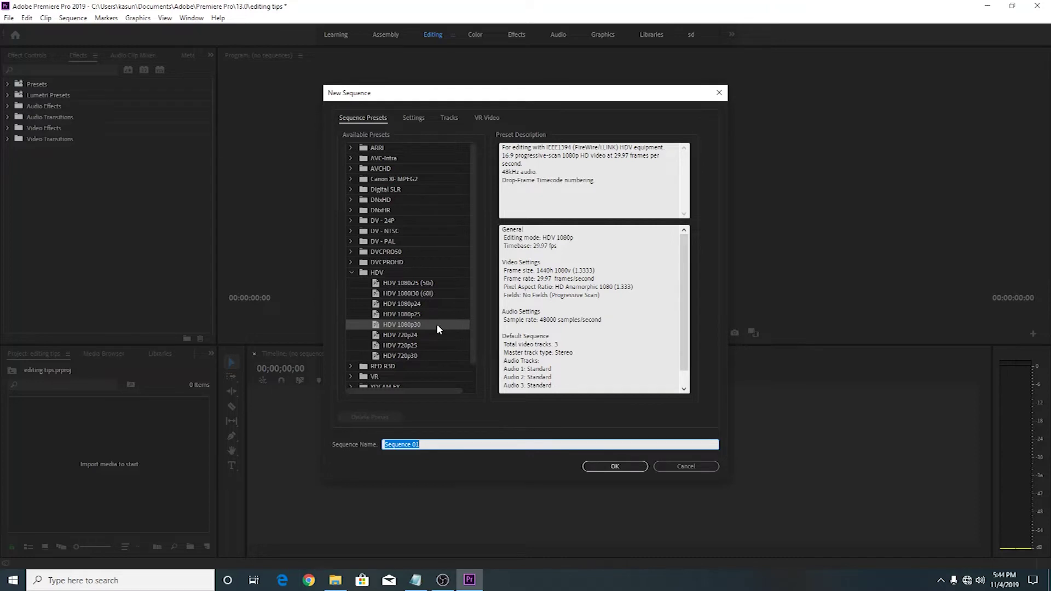
pyautogui.doubleClick(436, 325)
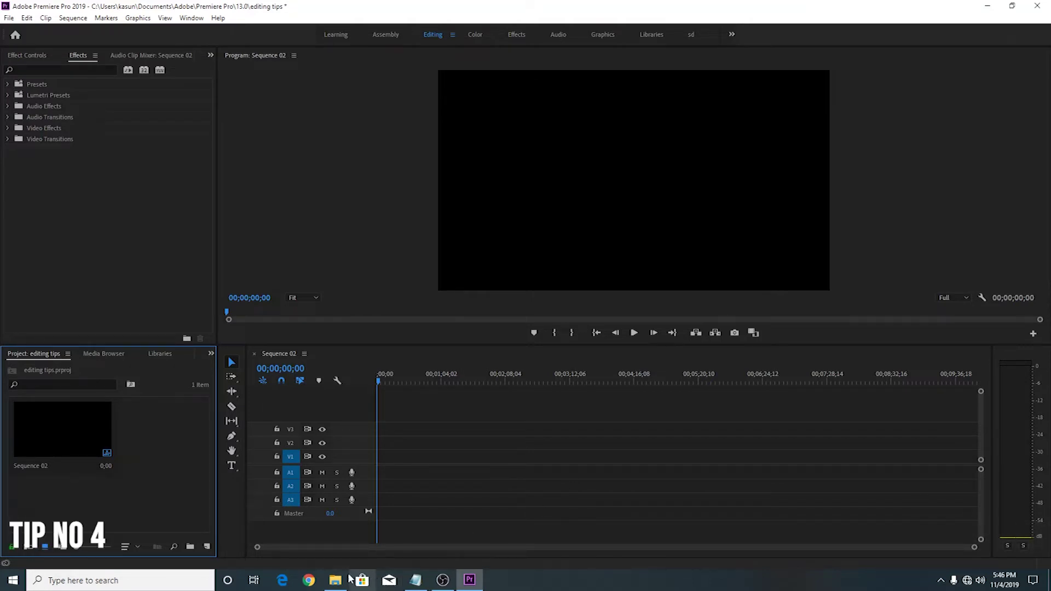
pyautogui.click(349, 579)
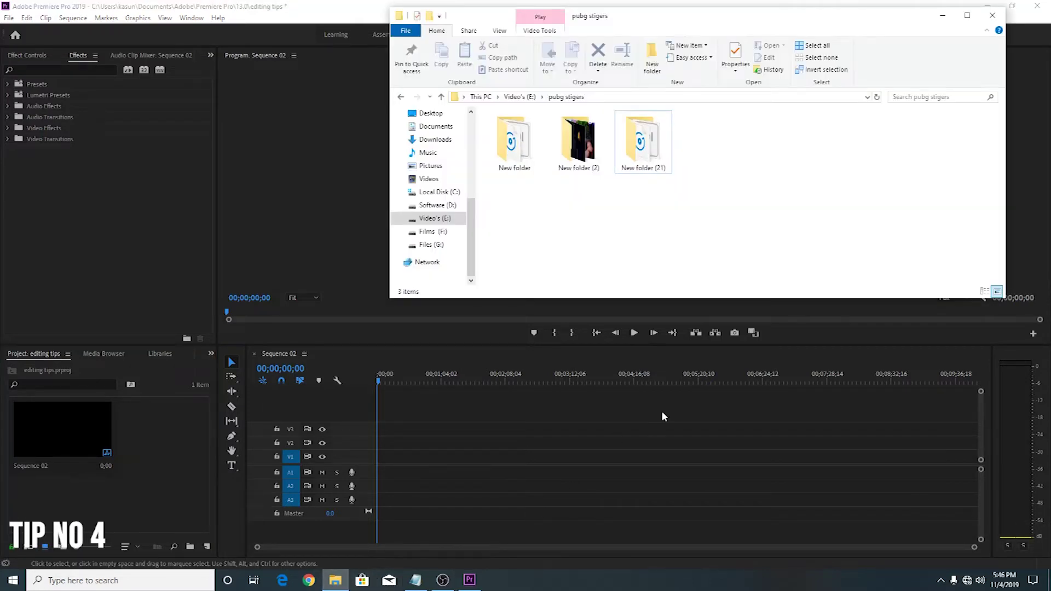
# Step: Import New folder (2) as a 17-clip bin, open it, and drop MVI_1539 onto Sequence 02
pyautogui.click(595, 160)
pyautogui.moveTo(596, 160); pyautogui.dragTo(158, 444)
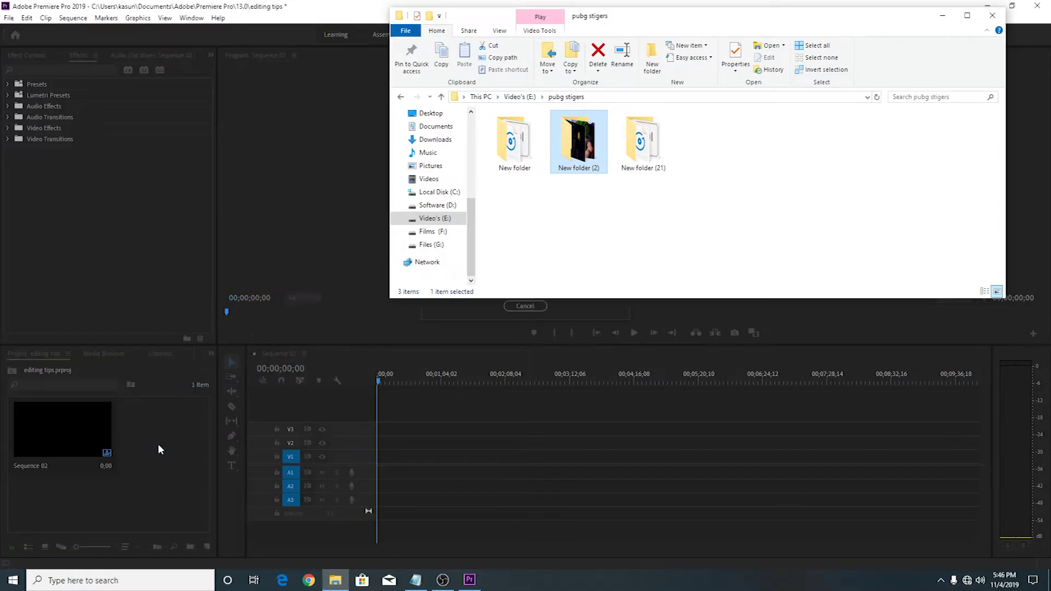
pyautogui.click(940, 15)
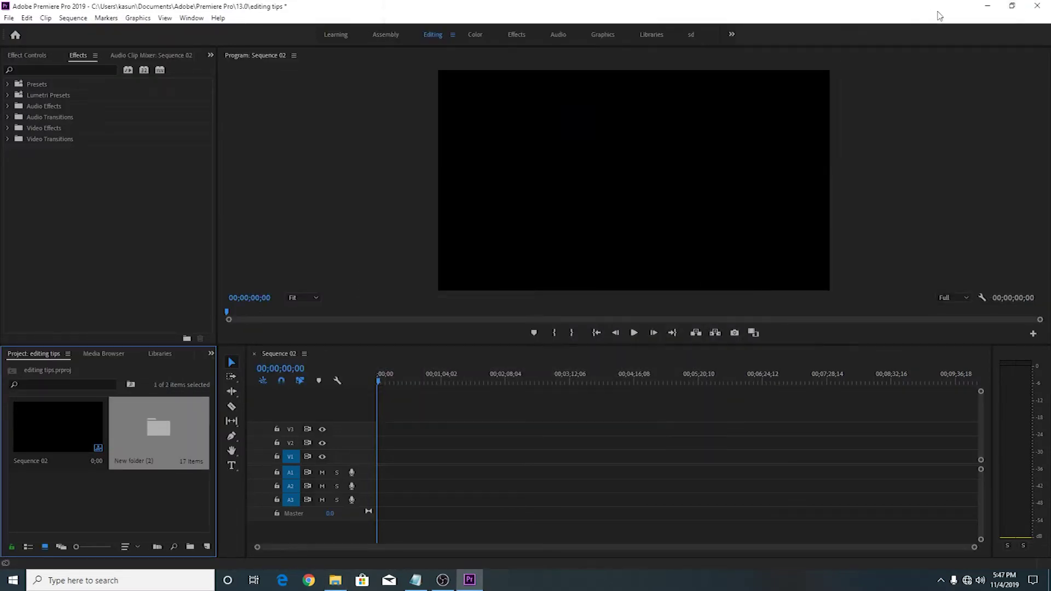
pyautogui.doubleClick(156, 419)
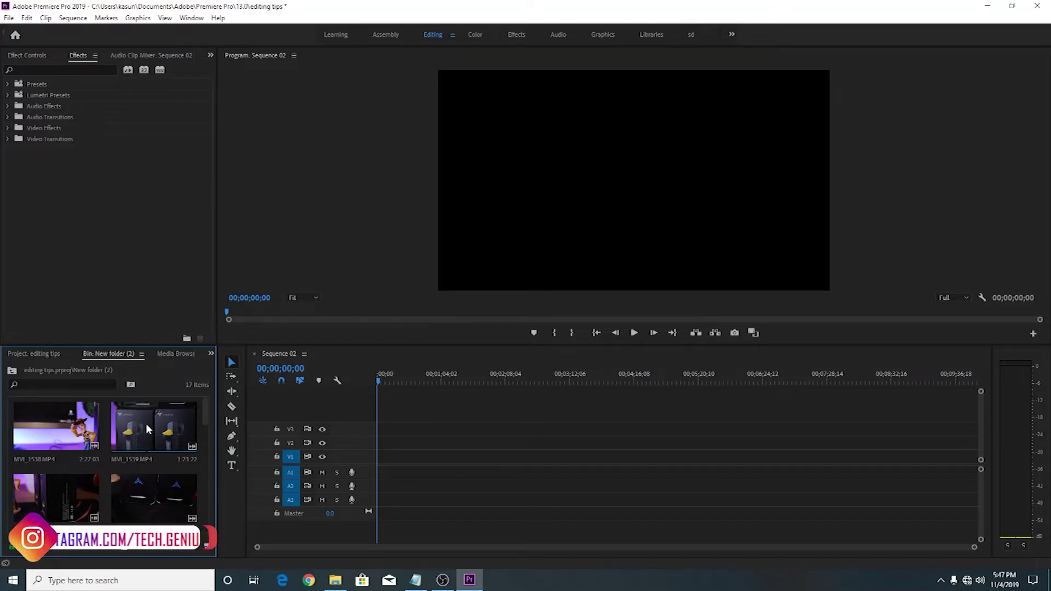
pyautogui.moveTo(147, 429); pyautogui.dragTo(536, 464)
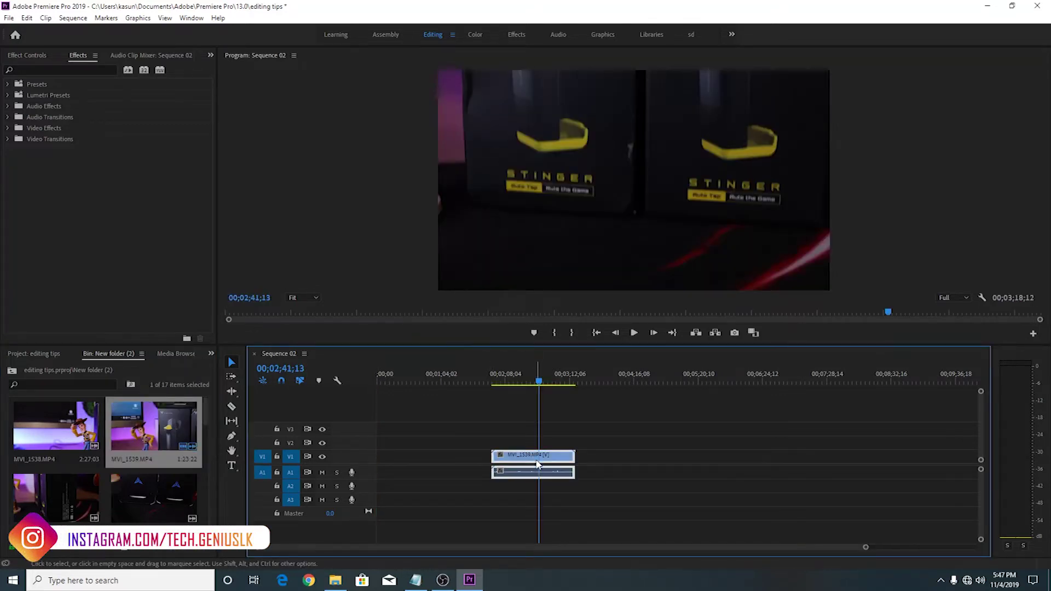
# Step: Undo the placed clip, load MVI_1539 in the Source monitor, and mark a 27:08 In/Out range
pyautogui.hotkey('ctrl', 'z')
pyautogui.doubleClick(138, 432)
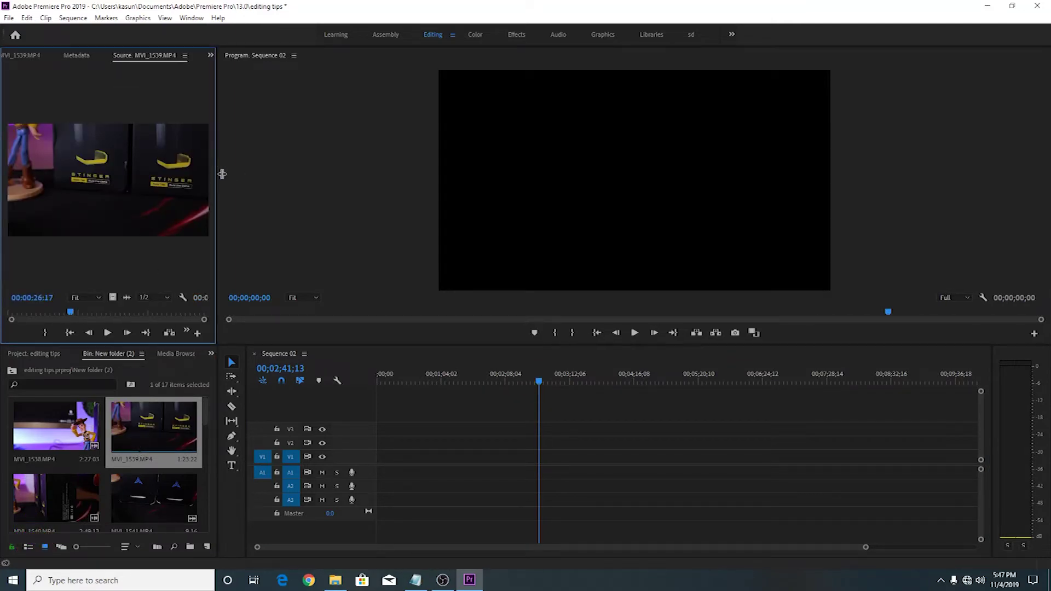
pyautogui.moveTo(218, 169); pyautogui.dragTo(328, 169)
pyautogui.click(83, 313)
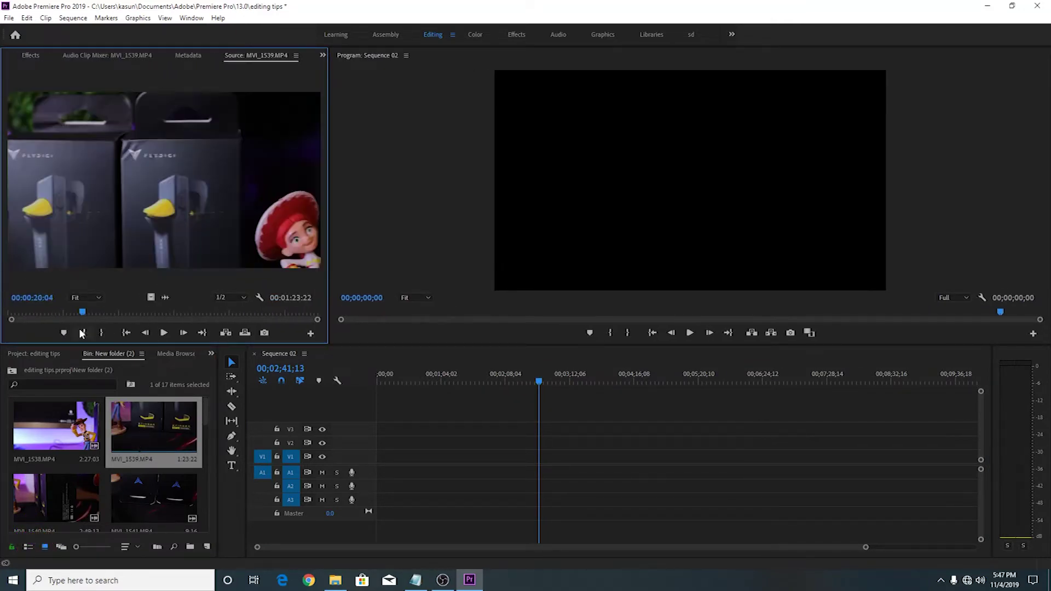
pyautogui.press('i')
pyautogui.click(183, 313)
pyautogui.click(108, 333)
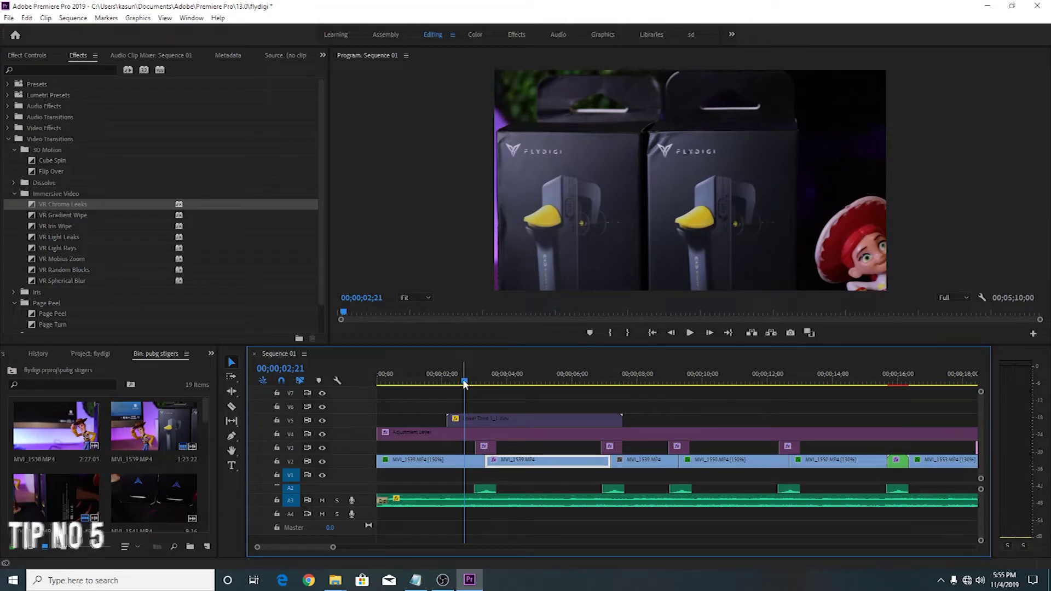
# Step: Apply VR Gradient Wipe at the V2 cut between the MVI_1539 clips and preview it from 02;16
pyautogui.moveTo(464, 385); pyautogui.dragTo(480, 392)
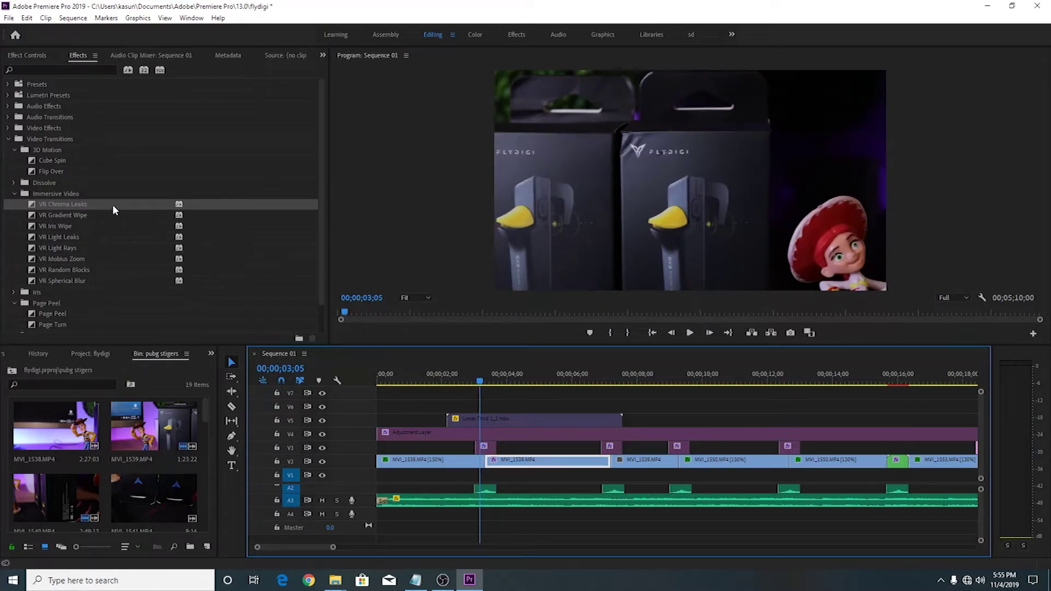
pyautogui.moveTo(83, 214); pyautogui.dragTo(489, 463)
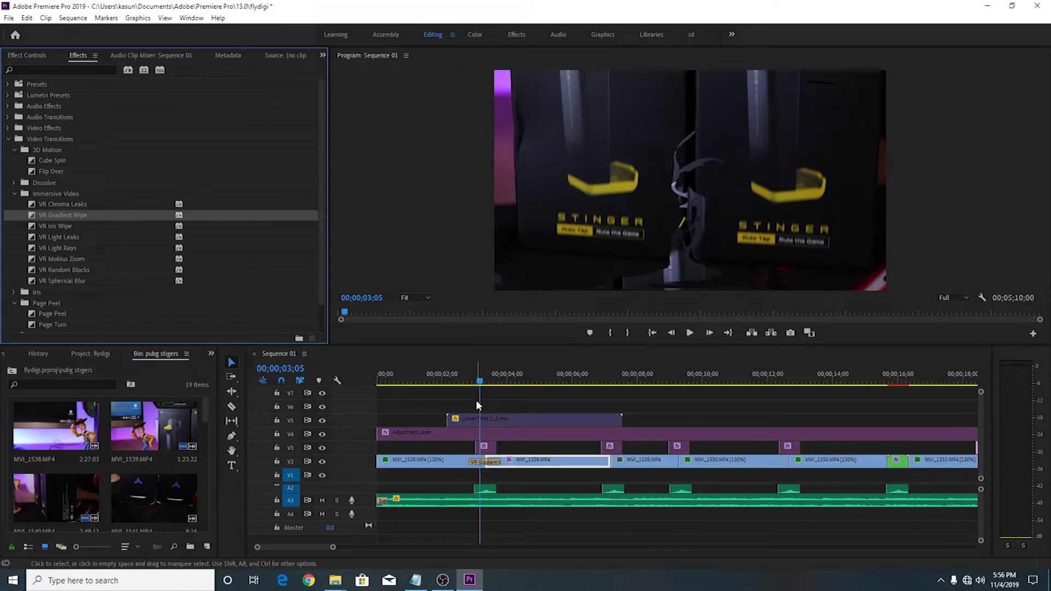
pyautogui.click(460, 381)
pyautogui.moveTo(459, 381); pyautogui.dragTo(525, 387)
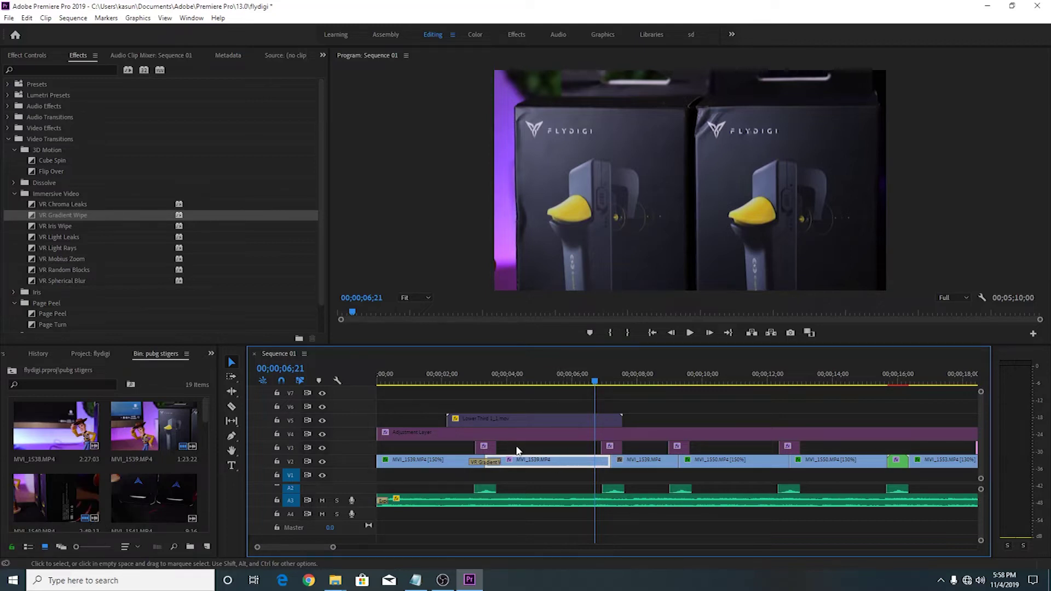
# Step: Set the MVI_1539 clip's Speed/Duration to 50% with Reverse Speed enabled
pyautogui.rightClick(553, 464)
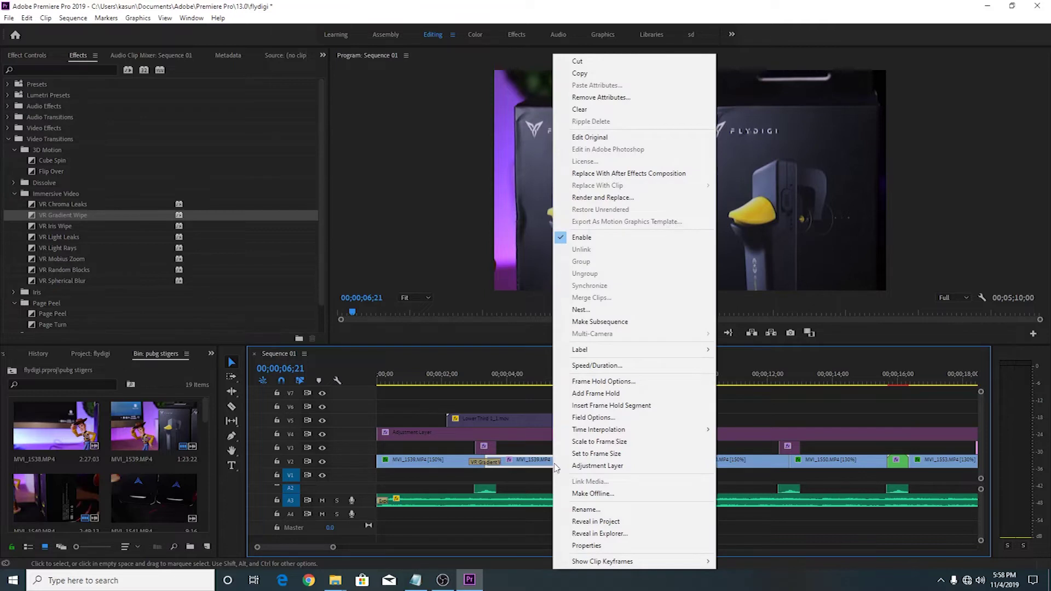
pyautogui.click(645, 371)
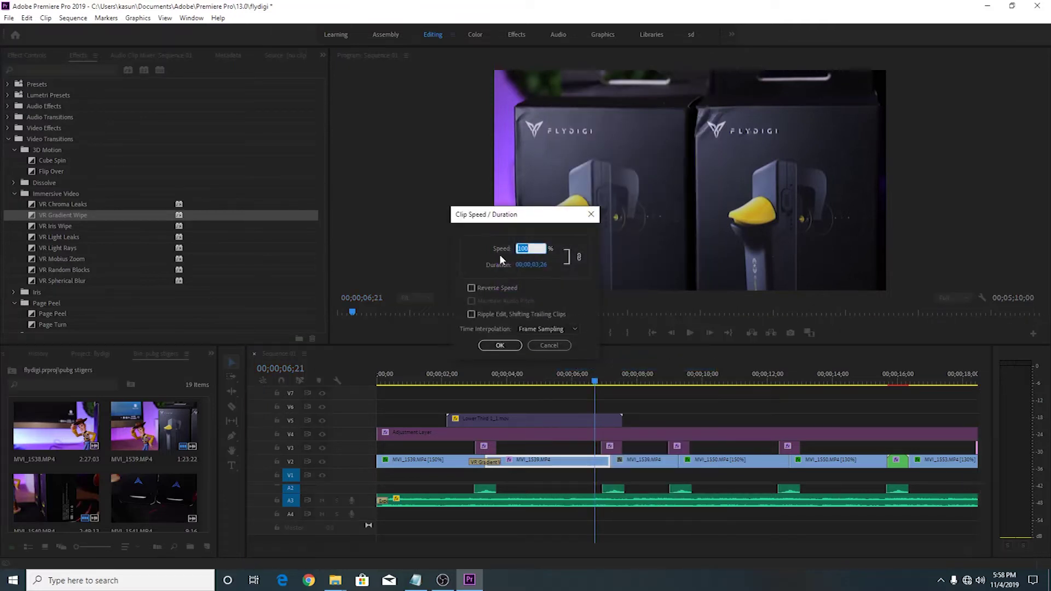
pyautogui.write('500')
pyautogui.press('BackSpace')
pyautogui.click(474, 288)
pyautogui.press('Return')
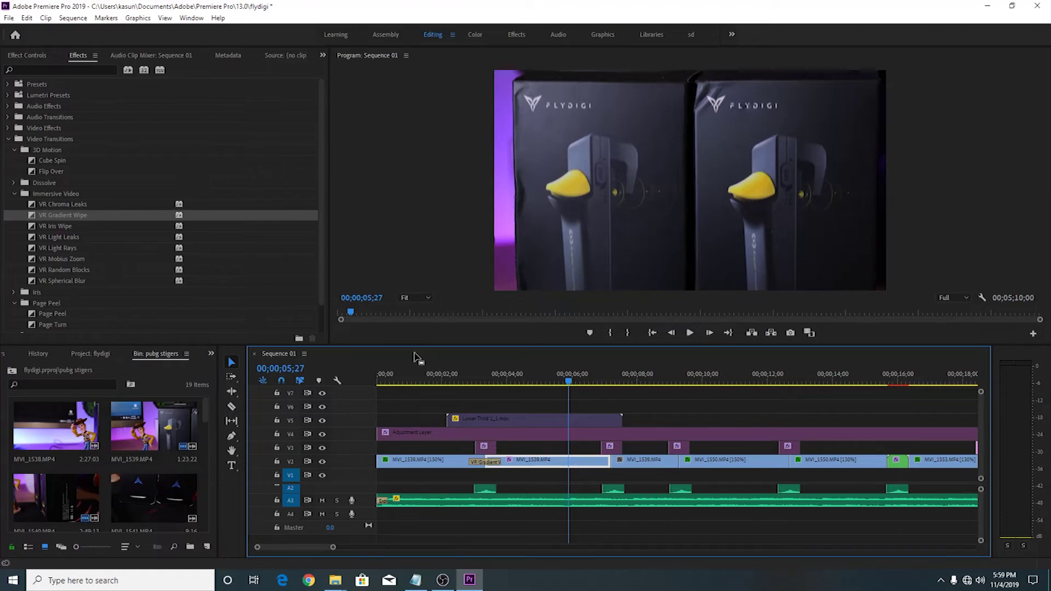
# Step: Switch to the Color workspace and expand Lumetri's Basic Correction and Curves sections
pyautogui.click(481, 35)
pyautogui.click(898, 105)
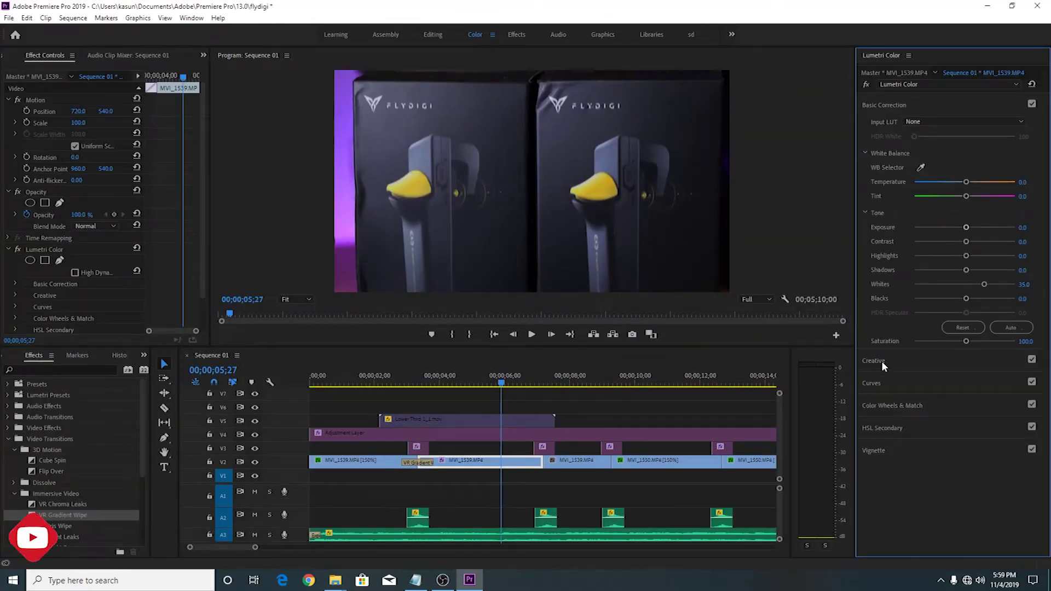
pyautogui.click(878, 383)
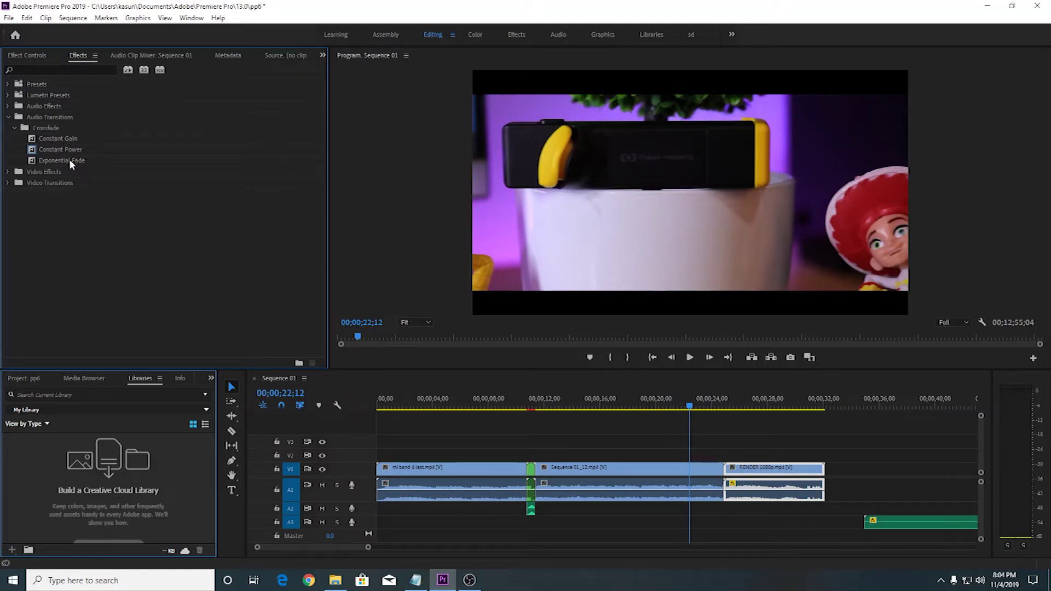
# Step: Place Exponential Fade on the A1 edit point at the RENDER clip, then try a Constant Gain crossfade
pyautogui.moveTo(69, 158)
pyautogui.mouseDown()
pyautogui.moveTo(826, 501)
pyautogui.moveTo(712, 498)
pyautogui.mouseUp()
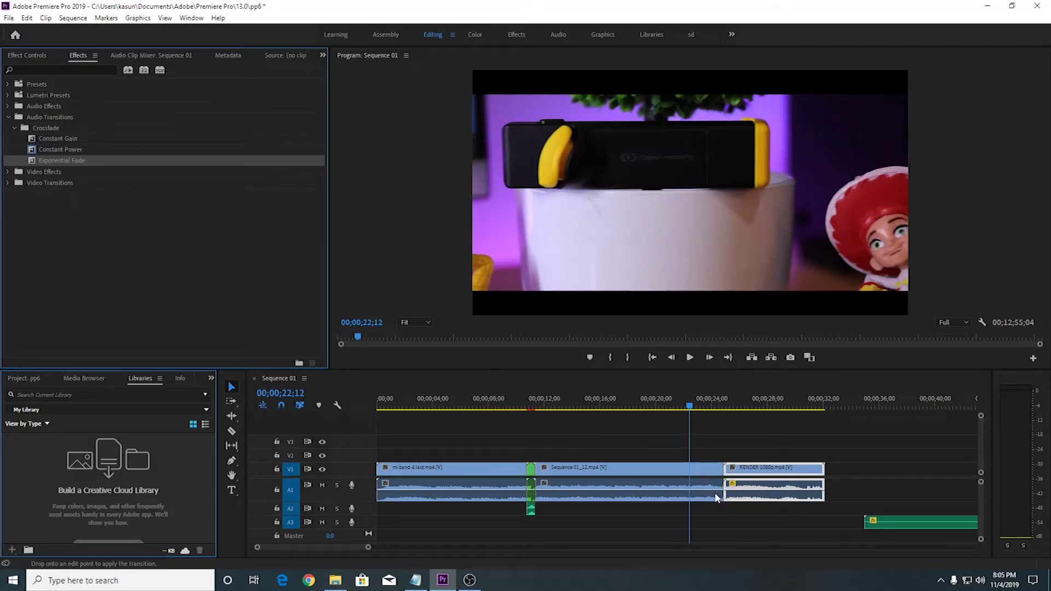
pyautogui.moveTo(711, 498); pyautogui.dragTo(724, 495)
pyautogui.moveTo(58, 138)
pyautogui.mouseDown()
pyautogui.moveTo(404, 290)
pyautogui.moveTo(728, 490)
pyautogui.mouseUp()
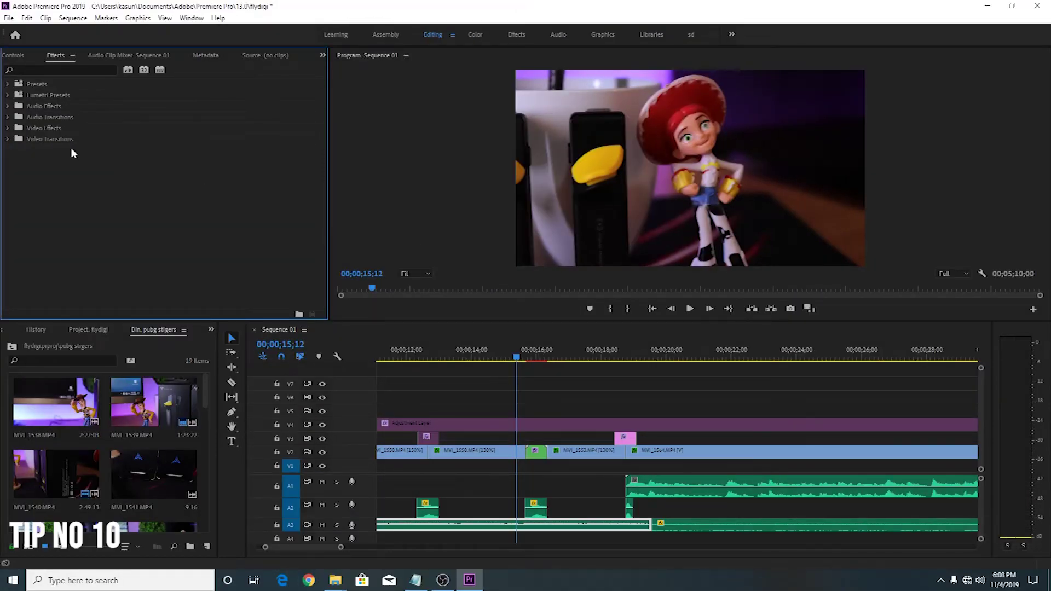
# Step: Expand Video Effects and open the Adjust, Blur & Sharpen and Keying folders
pyautogui.click(9, 128)
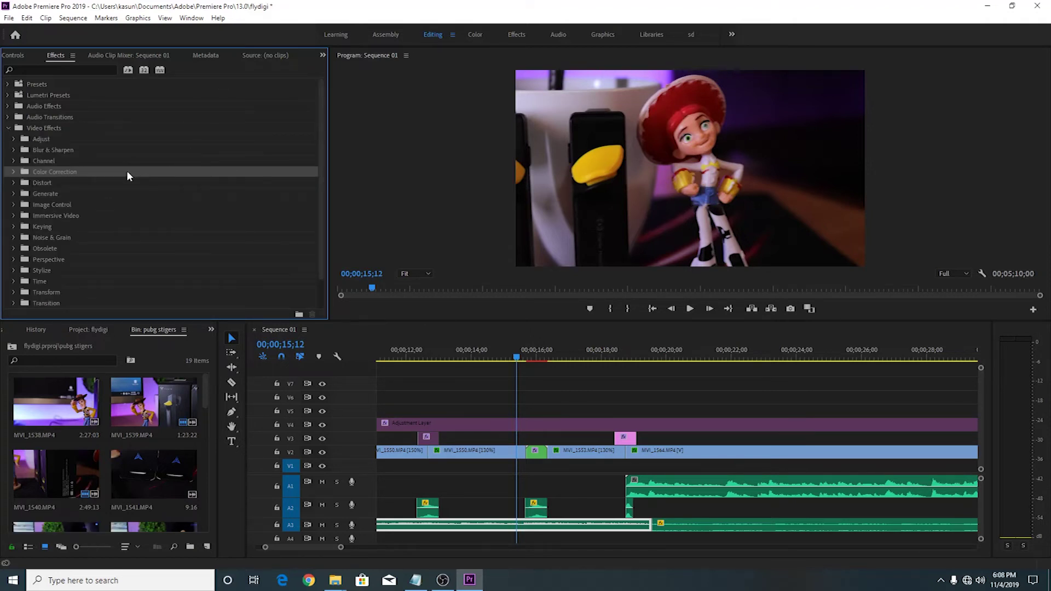
pyautogui.scroll(-3, 18, 141)
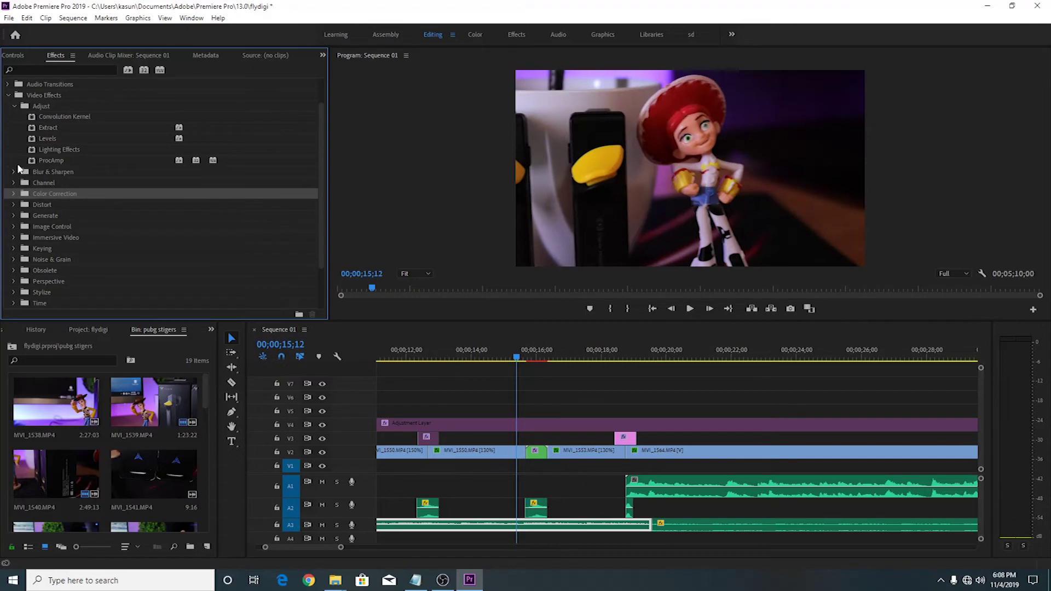
pyautogui.click(13, 172)
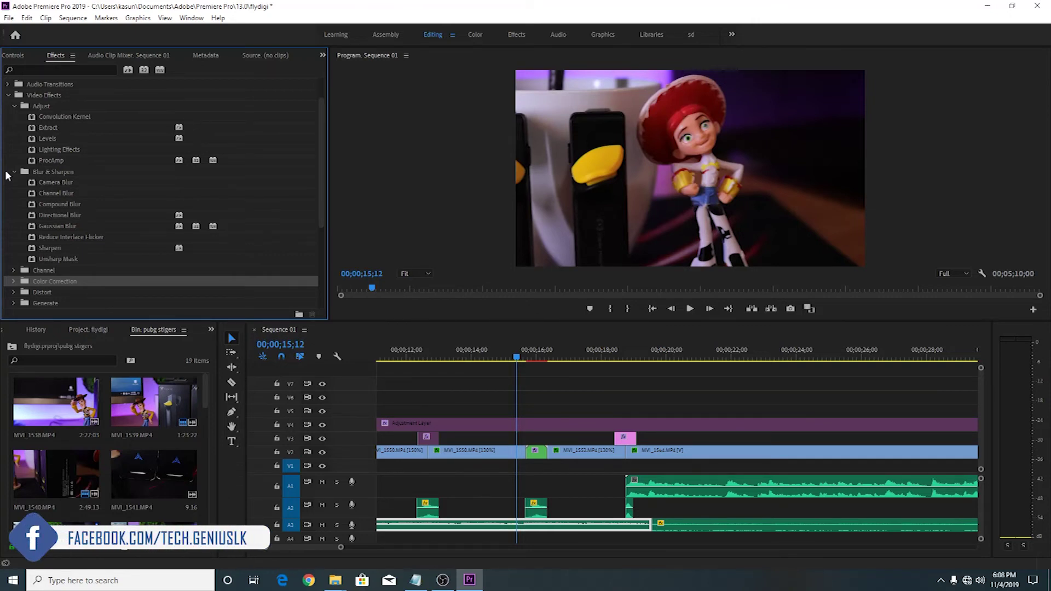
pyautogui.scroll(-2, 87, 228)
pyautogui.scroll(-2, 87, 228)
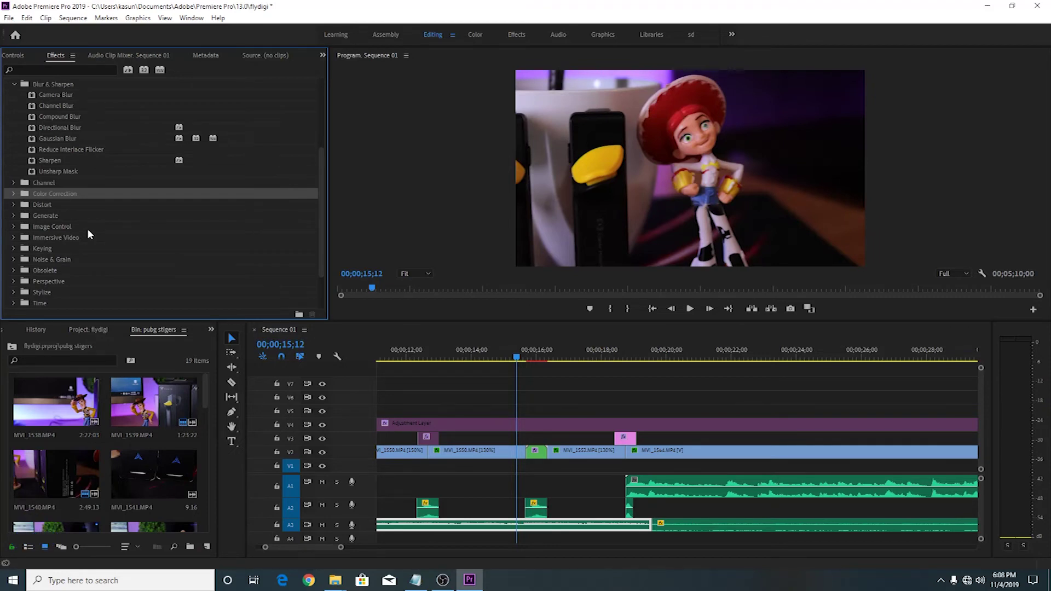
pyautogui.scroll(-2, 87, 228)
pyautogui.click(10, 215)
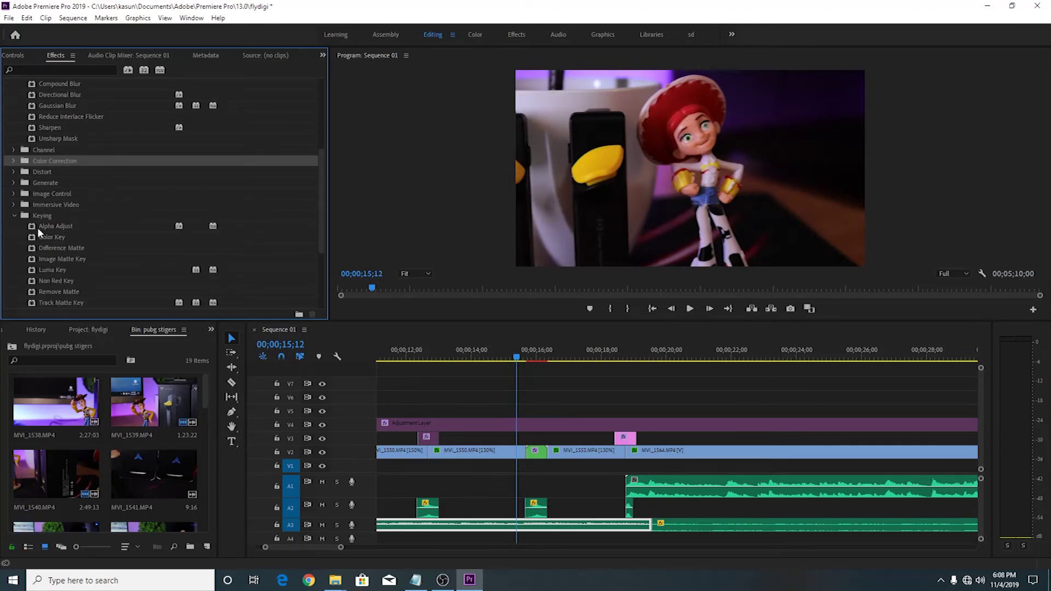
# Step: Peek into the Noise & Grain effects, collapse them, and expand the Time effects
pyautogui.scroll(-3, 116, 264)
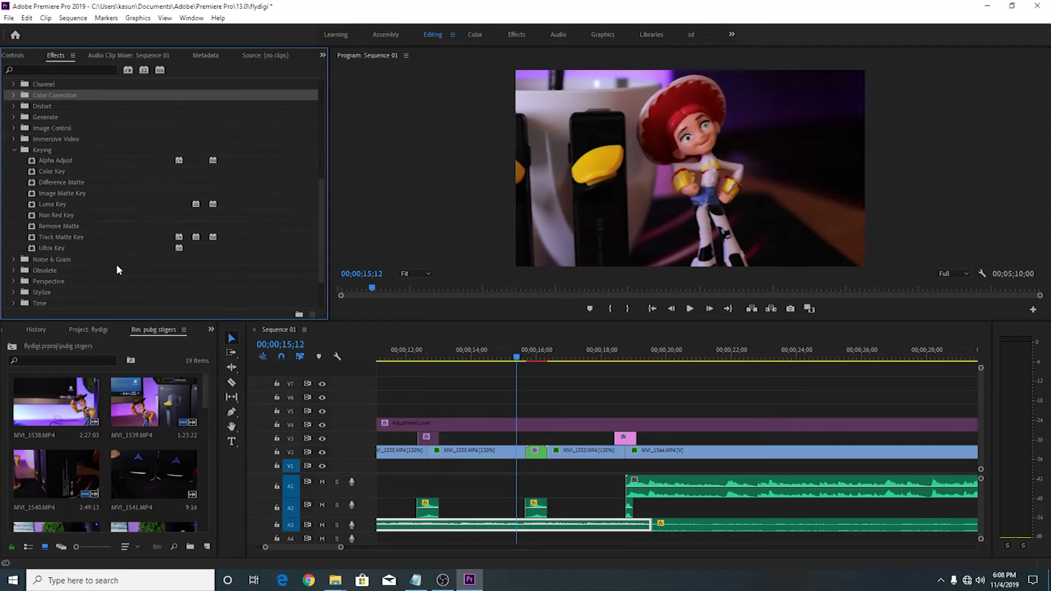
pyautogui.scroll(-3, 117, 263)
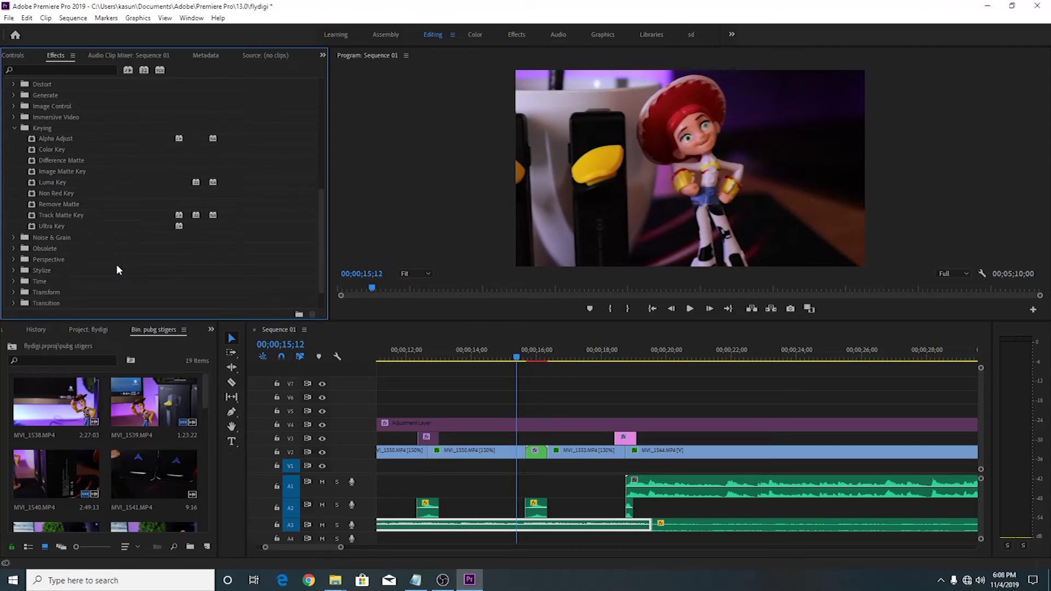
pyautogui.click(13, 205)
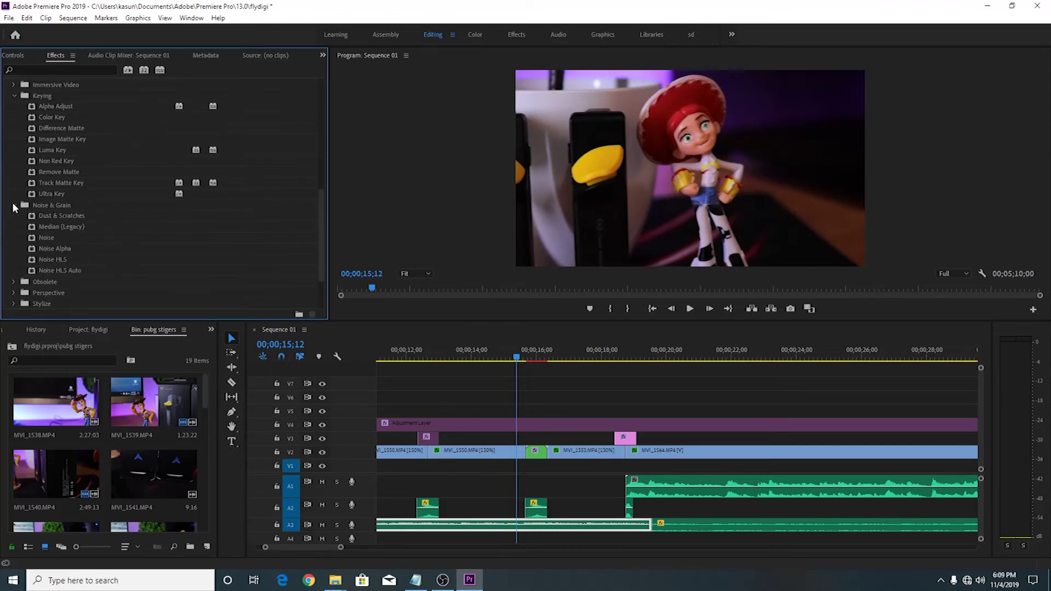
pyautogui.click(13, 206)
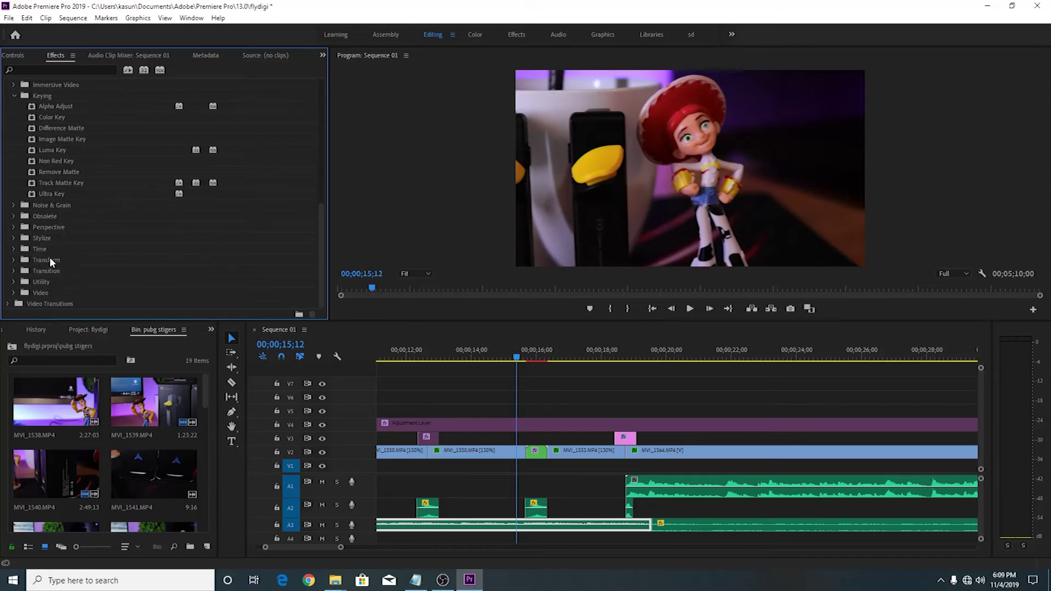
pyautogui.click(14, 249)
# Step: Expand the Distort effects and select Warp Stabilizer
pyautogui.scroll(3, 58, 245)
pyautogui.scroll(1, 57, 245)
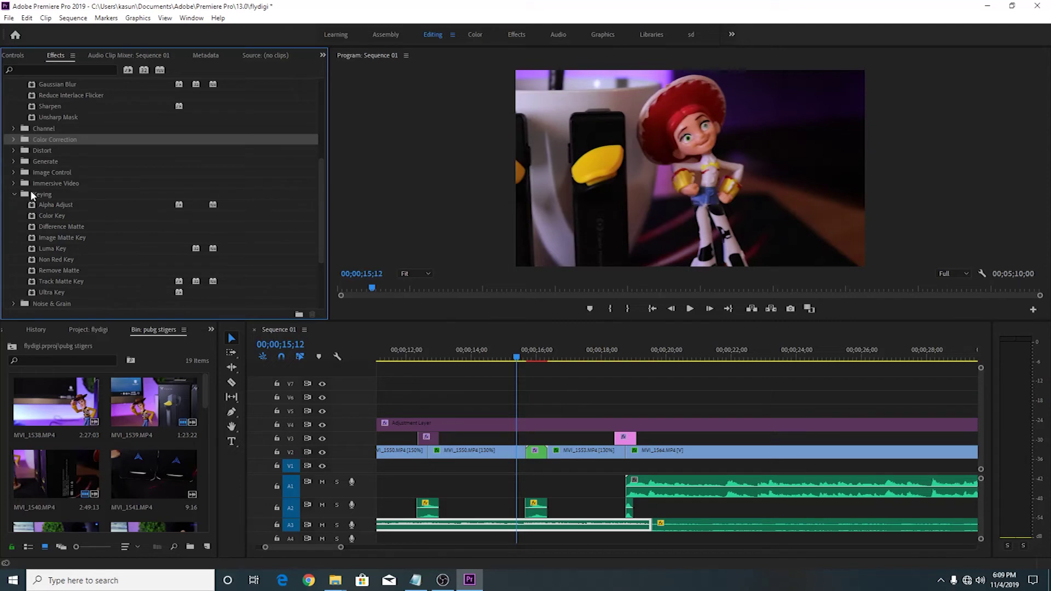
pyautogui.click(14, 150)
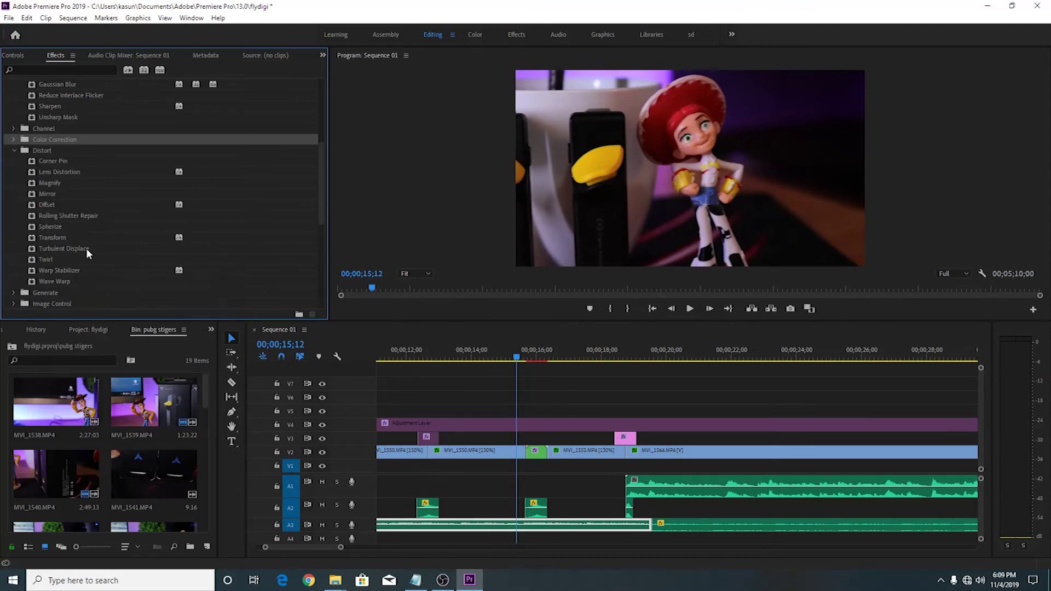
pyautogui.click(76, 270)
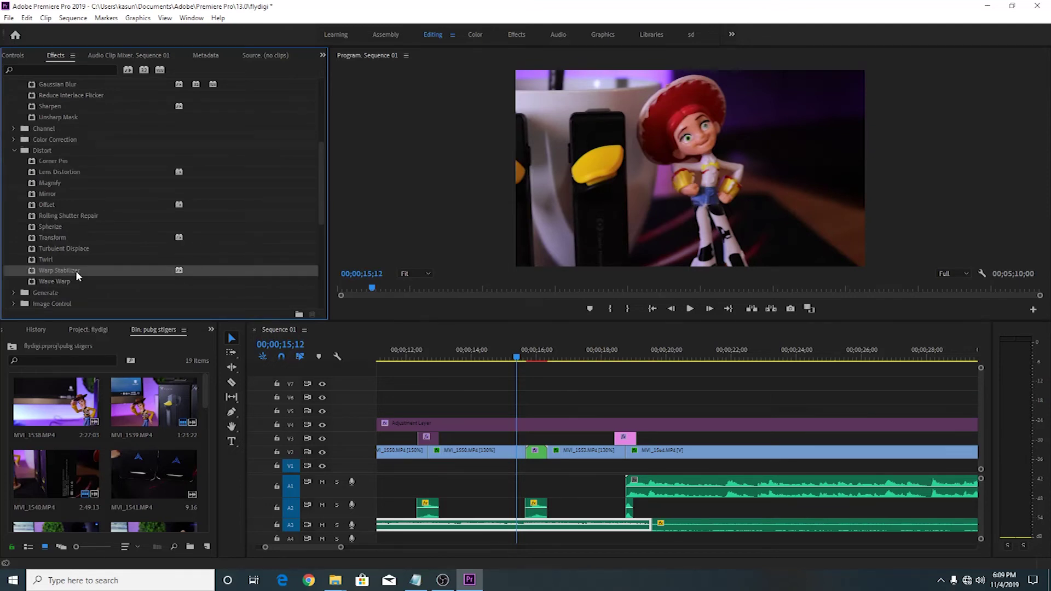